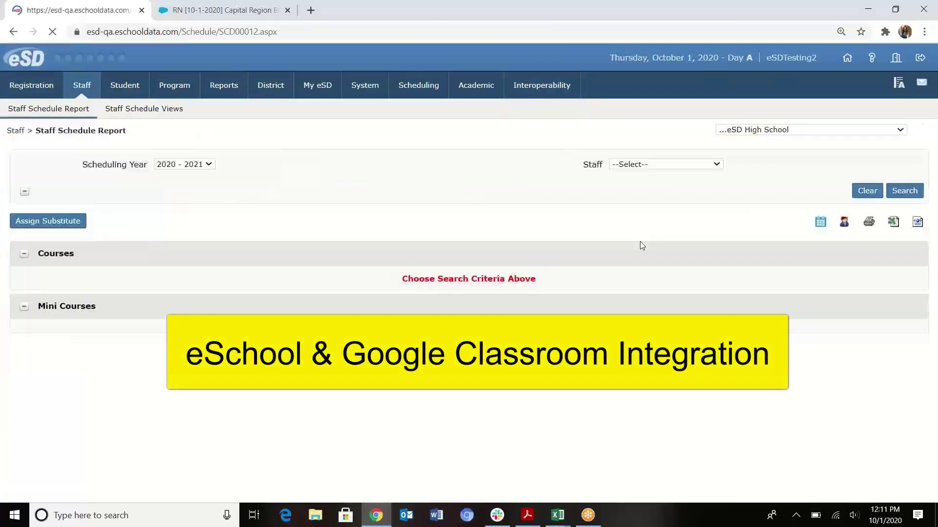
Select the teacher in the Staff list and open the TC Gradebook for SPANISH 2 course C0422.
left_click(678, 168)
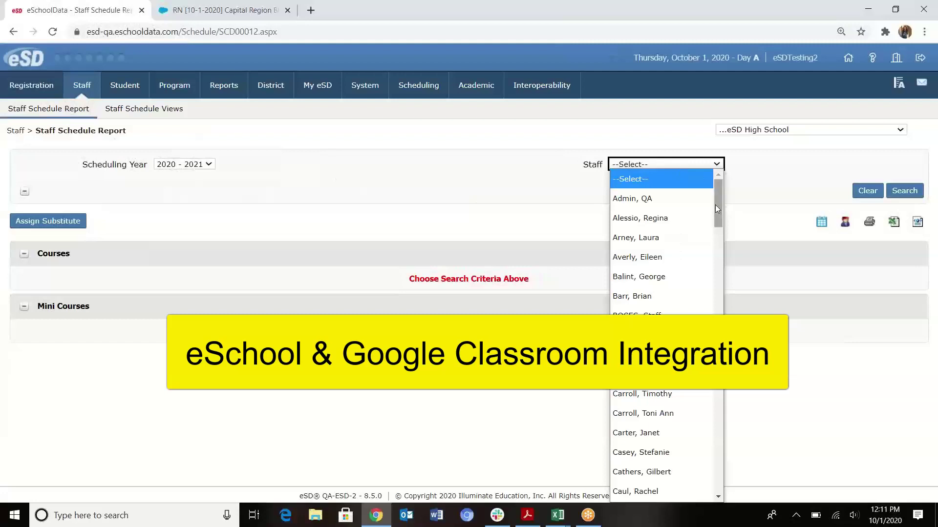
left_click_drag(715, 206, 716, 308)
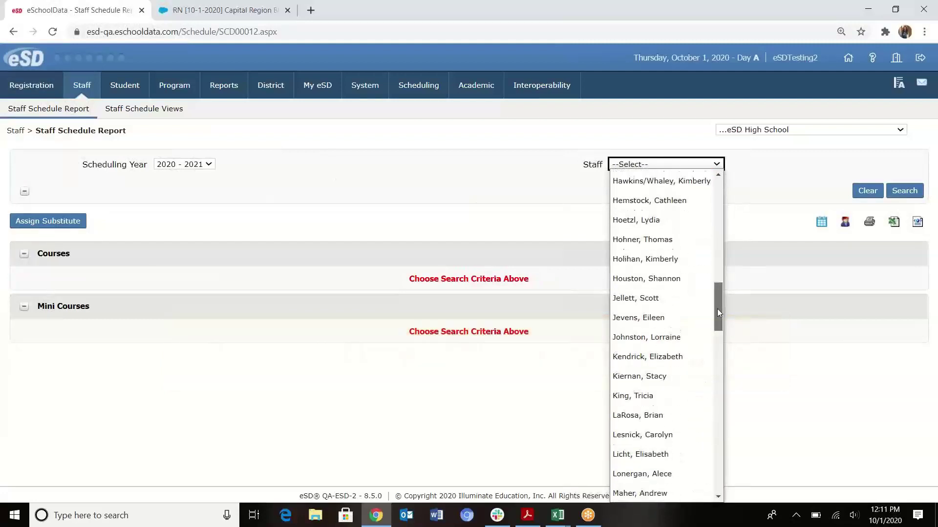
left_click(656, 408)
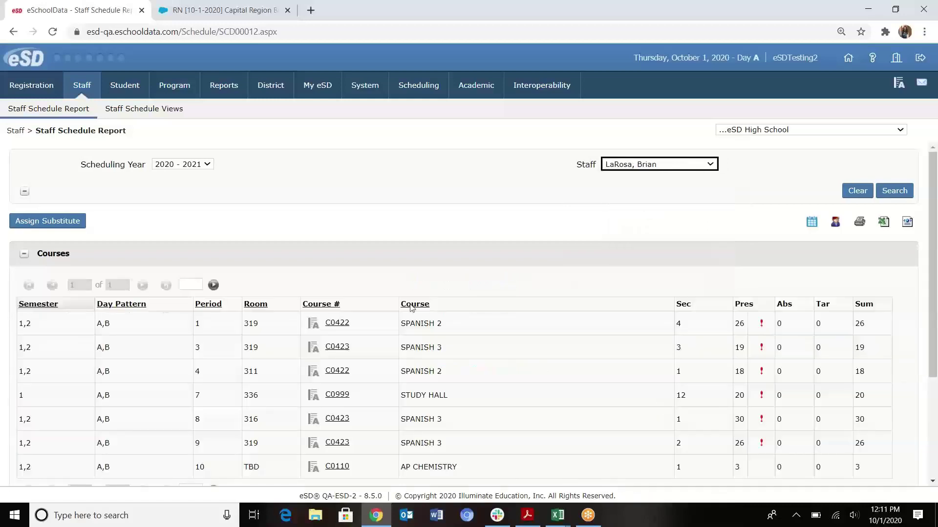
left_click(315, 327)
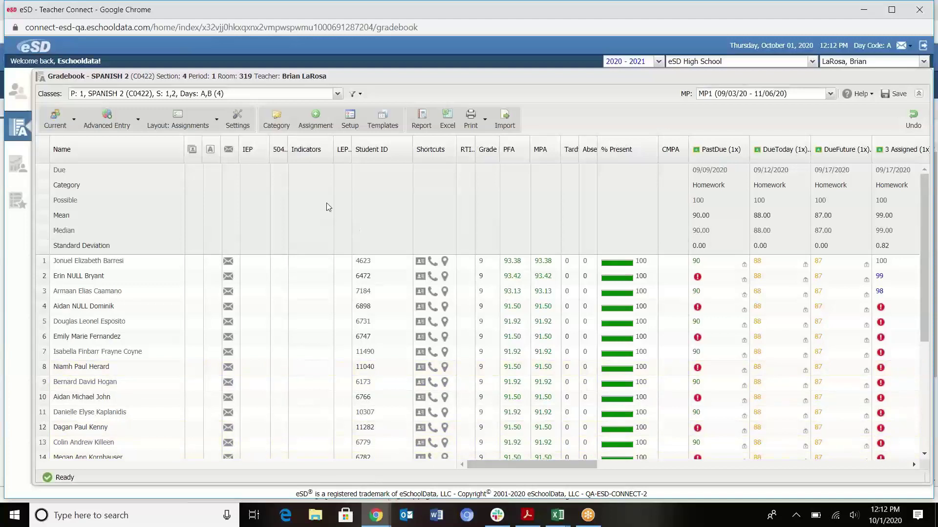
Switch the SPANISH 2 gradebook to its Setup view of categories and assignments.
left_click(350, 122)
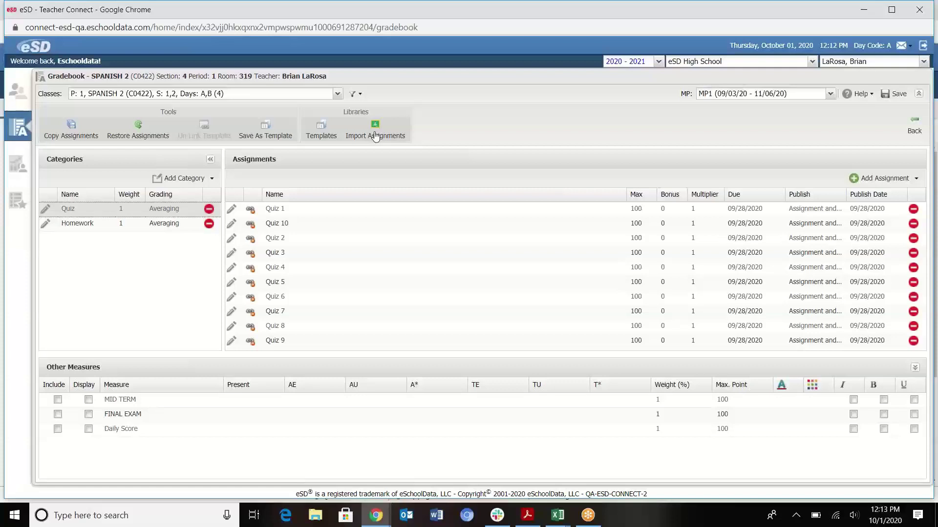
Start an assignment import into the Quiz category from the Demo Classroom course and list its assignments.
left_click(375, 133)
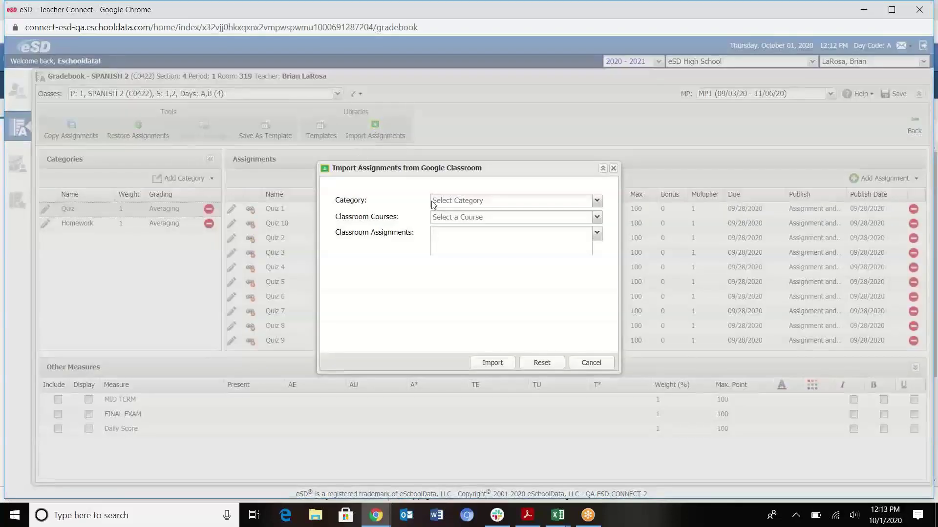
left_click(507, 207)
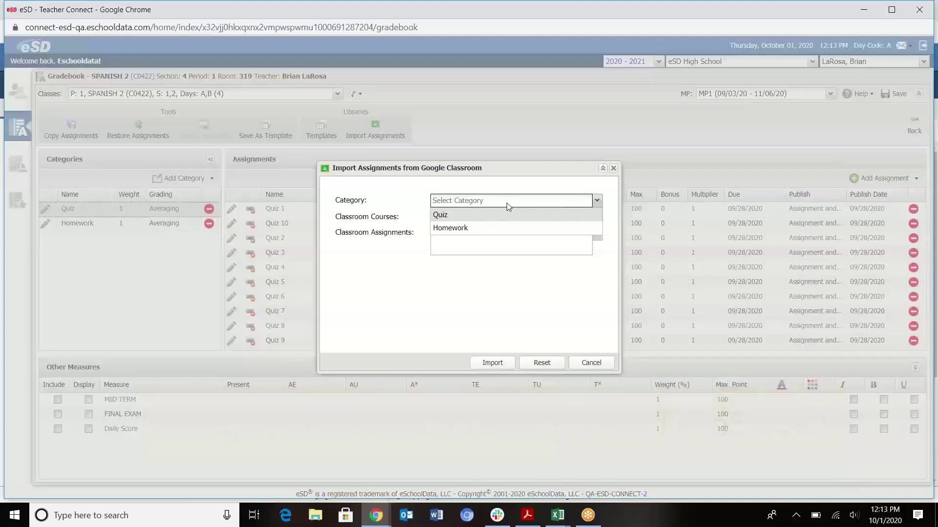
left_click(498, 219)
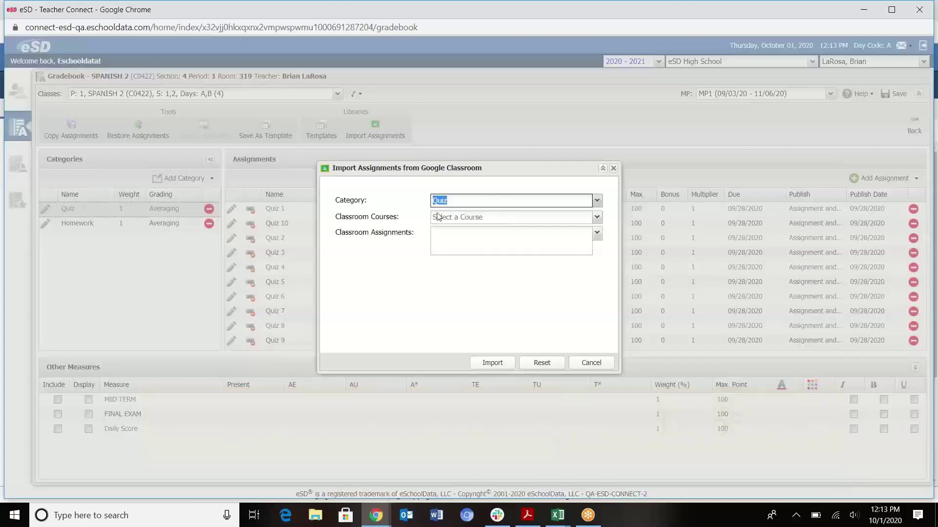
left_click(491, 218)
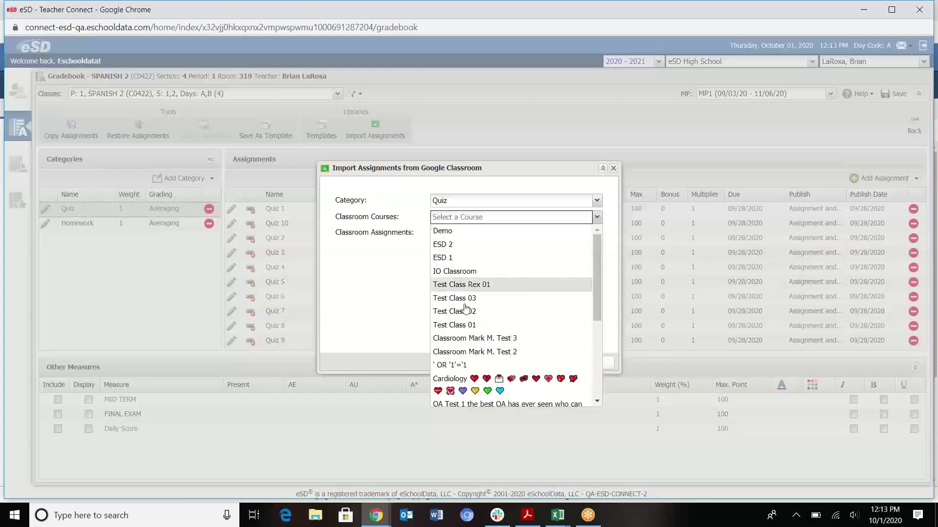
left_click(448, 235)
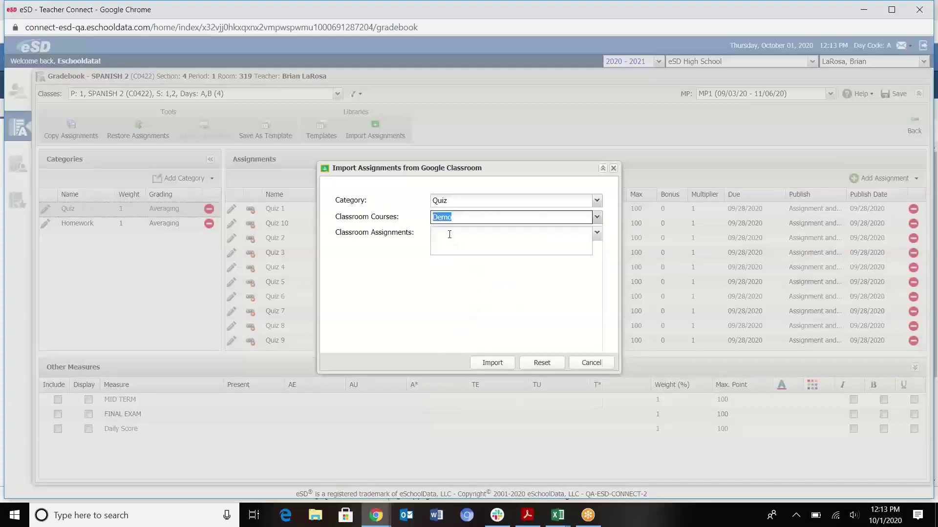
left_click(535, 239)
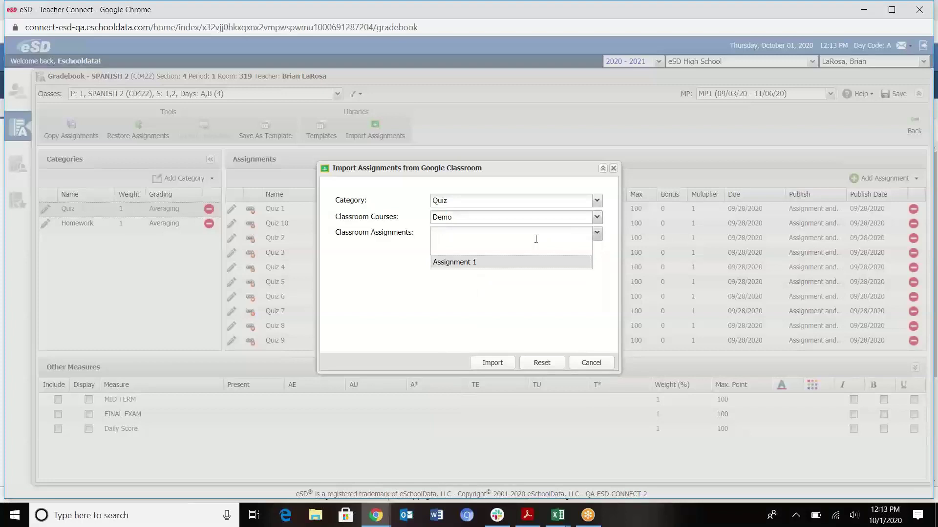
Change the course to ESD 2 and select Quiz 1, Quiz 2, Creating in Teacher Connect, Already in Teacher Connect.
left_click(523, 220)
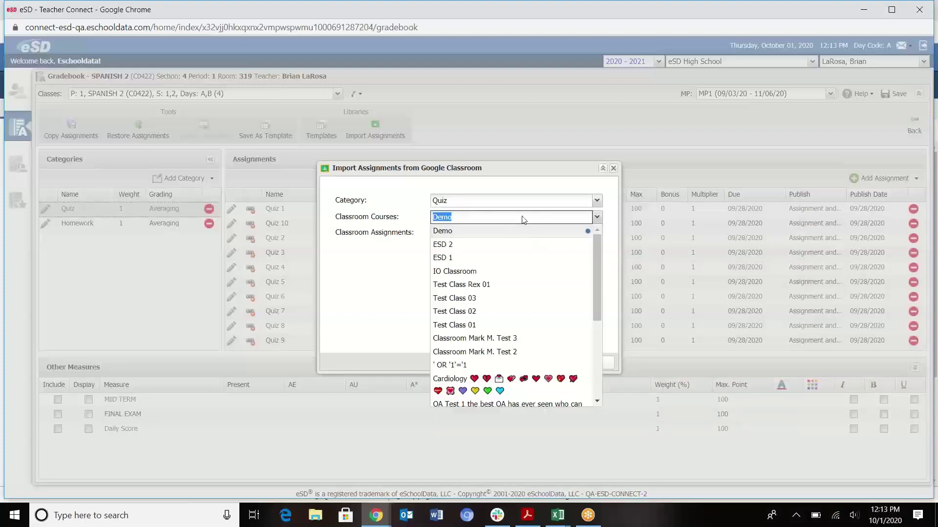
left_click(503, 250)
left_click(486, 240)
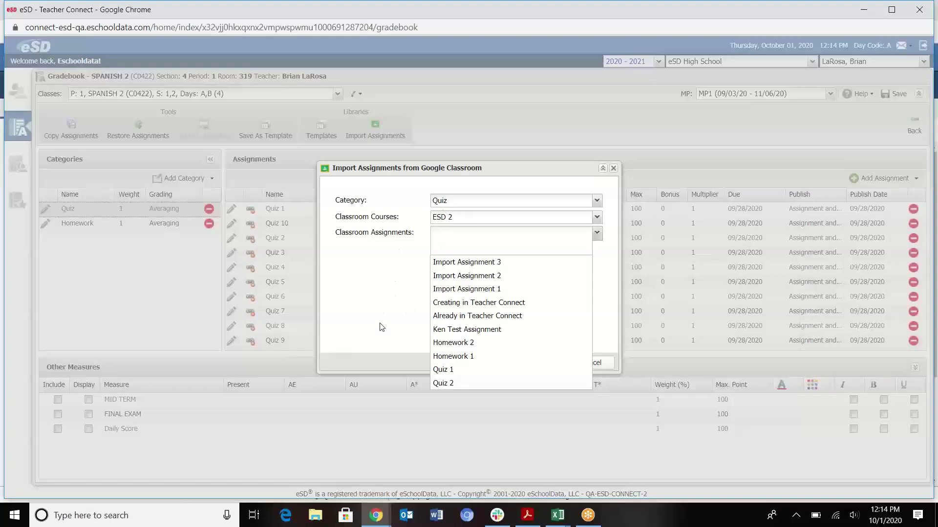
left_click(460, 372)
left_click(444, 380)
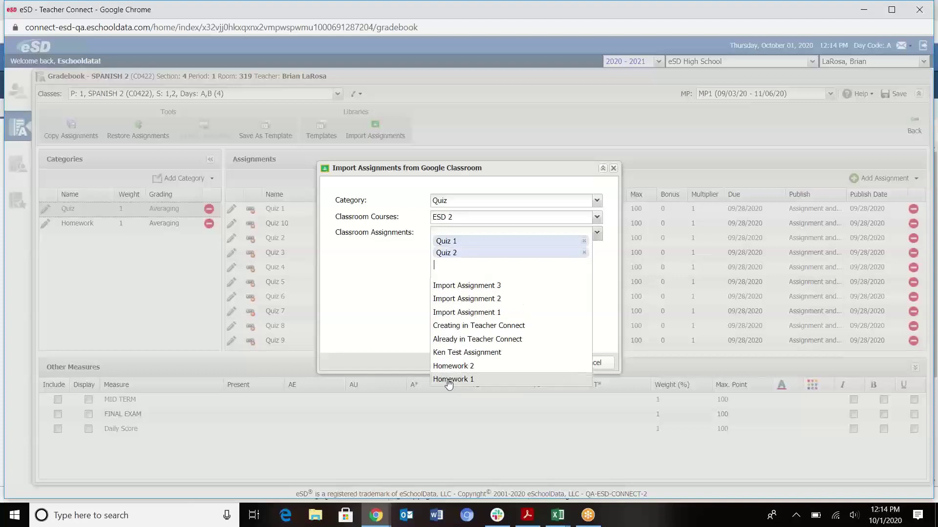
left_click(530, 327)
left_click(513, 337)
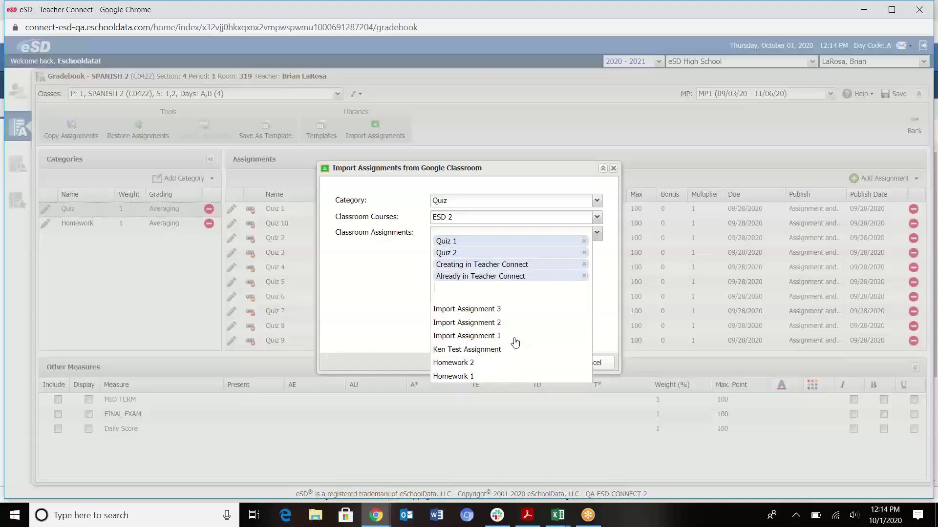
left_click(393, 301)
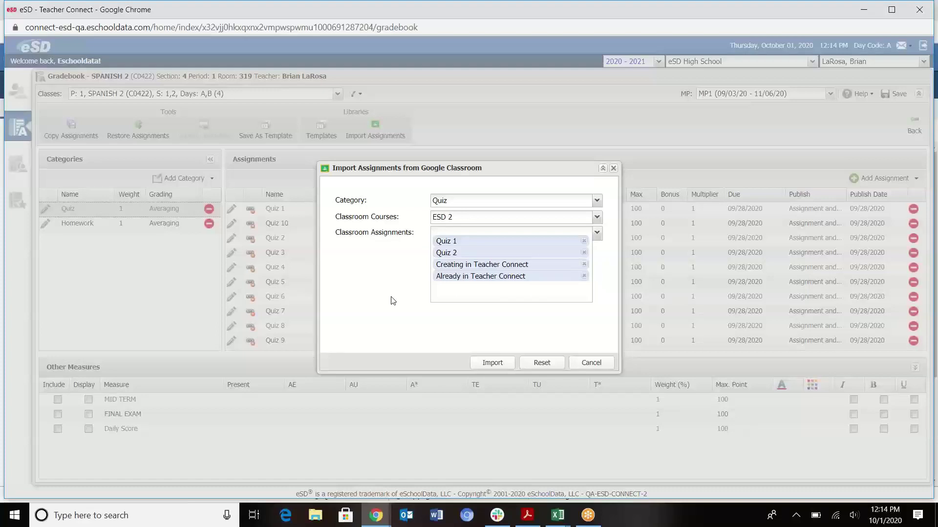
Cancel the import window and return from Setup to the gradebook grid.
left_click(614, 169)
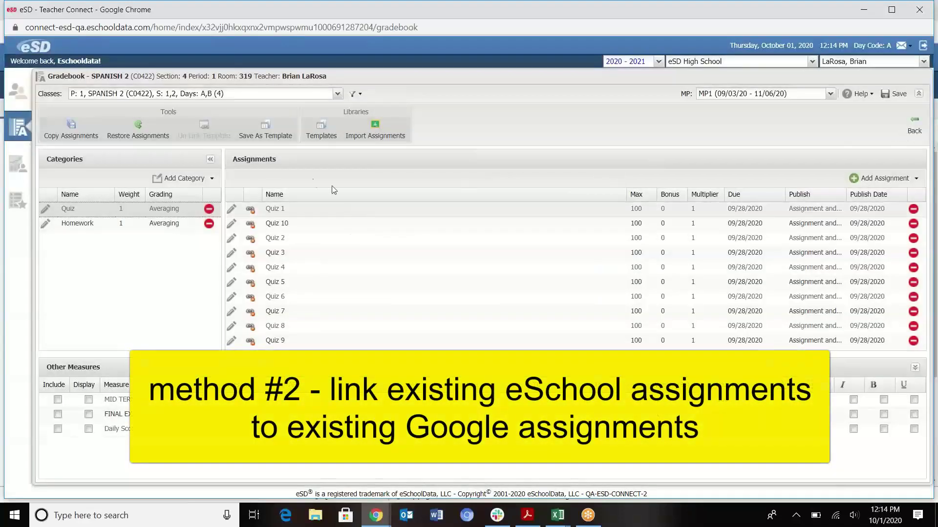
left_click(915, 124)
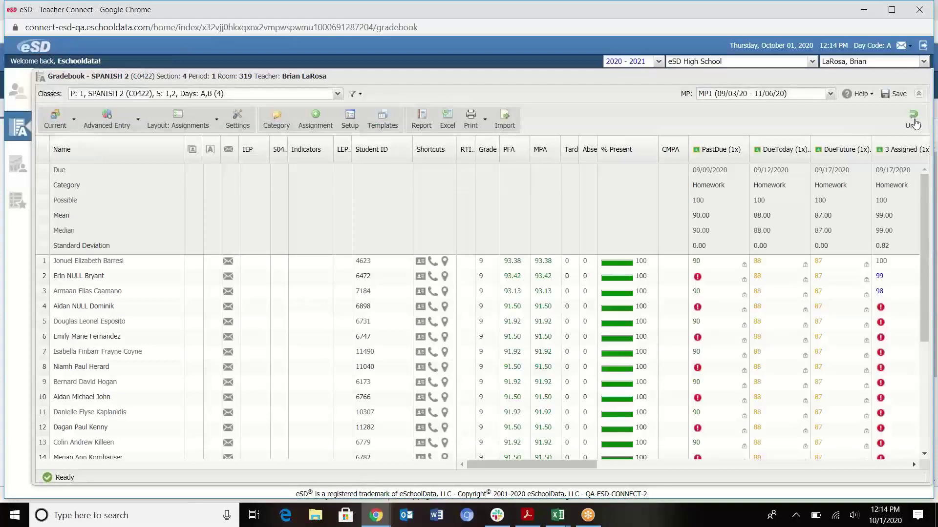
left_click_drag(581, 470, 831, 452)
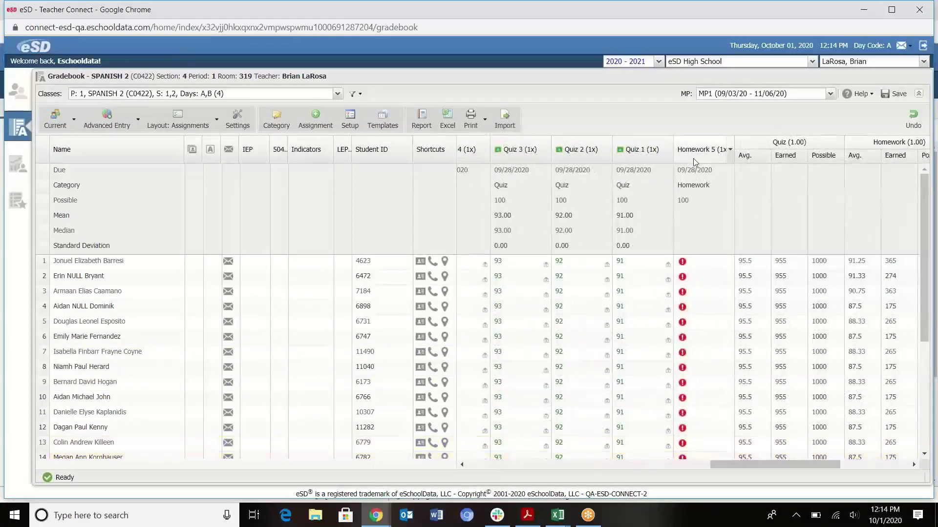
Link the Homework 5 column to Homework 1 in the ESD 2 Google Classroom course.
left_click(730, 151)
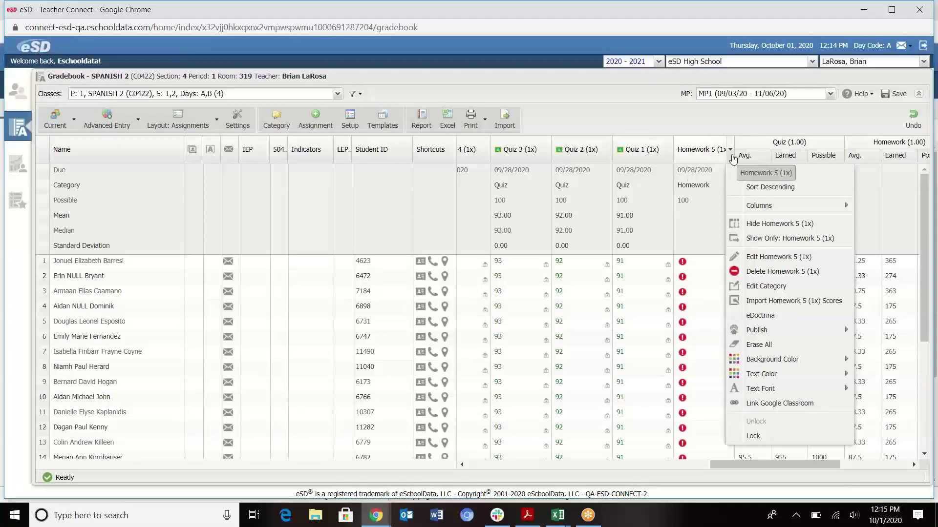
left_click(790, 405)
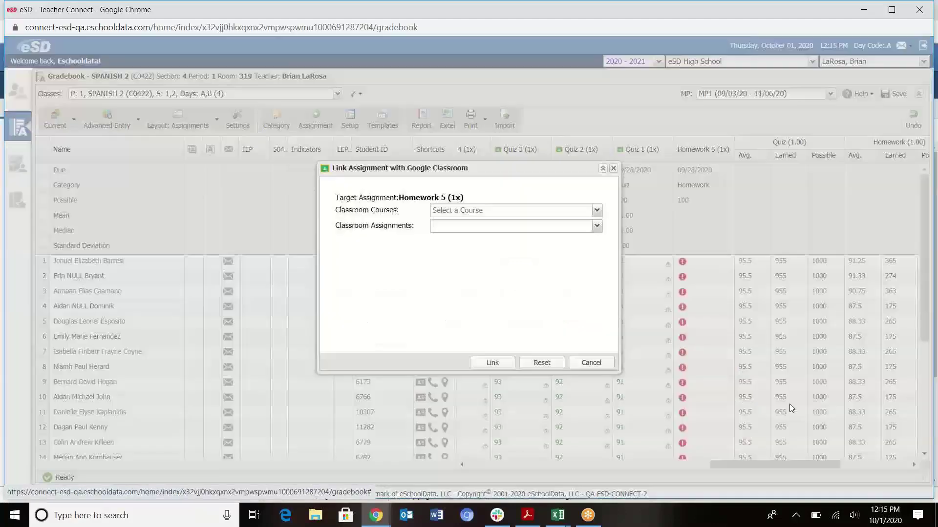
left_click(542, 211)
left_click(519, 224)
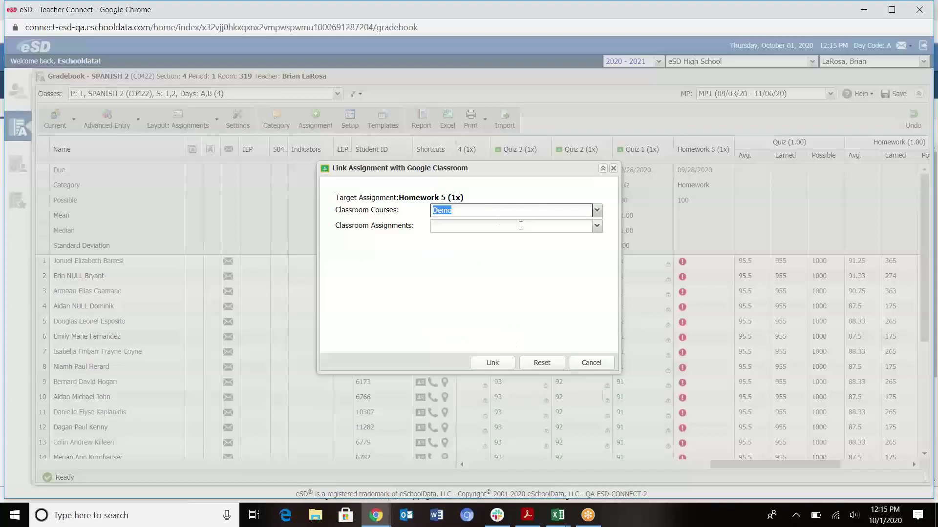
left_click(495, 226)
left_click(470, 210)
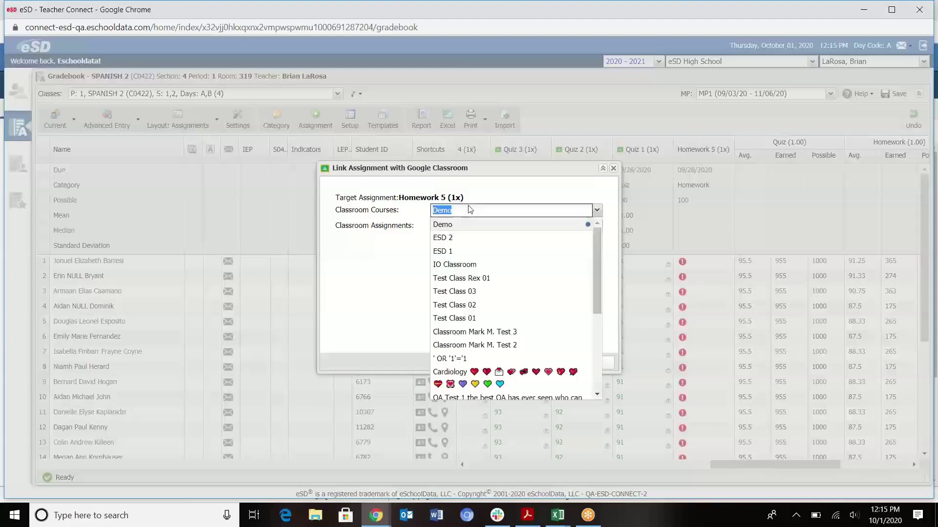
left_click(464, 238)
left_click(454, 226)
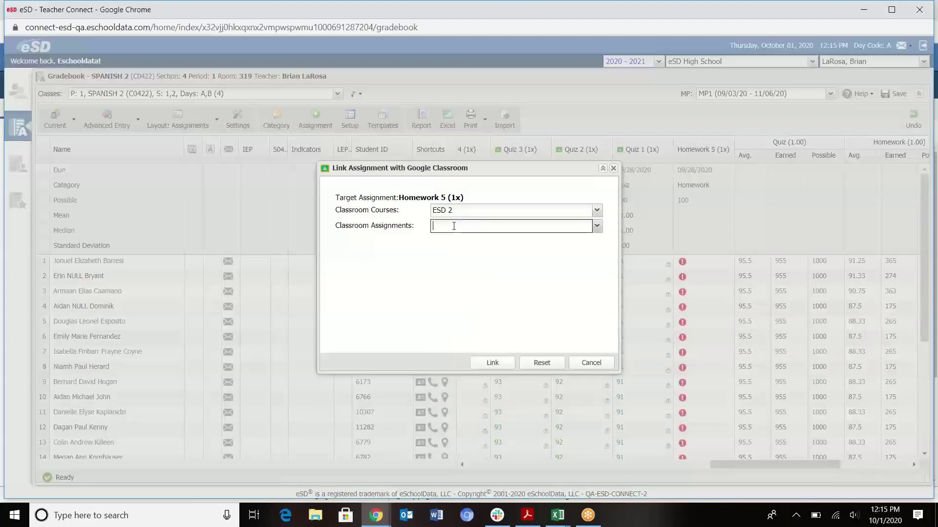
left_click(597, 226)
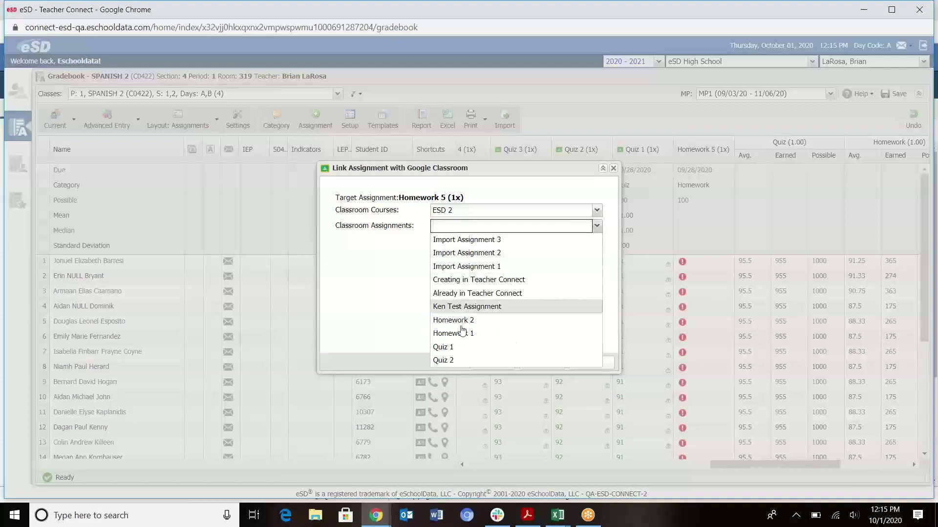
left_click(484, 333)
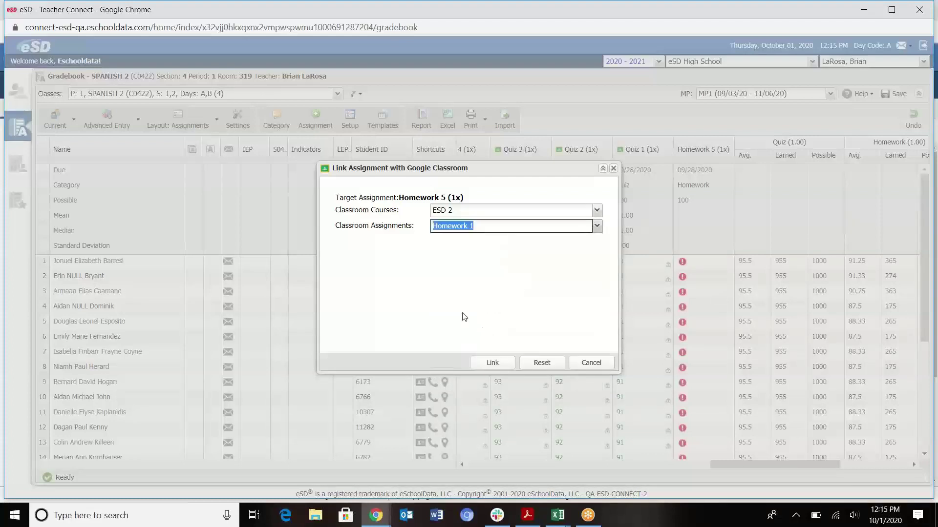
left_click(495, 364)
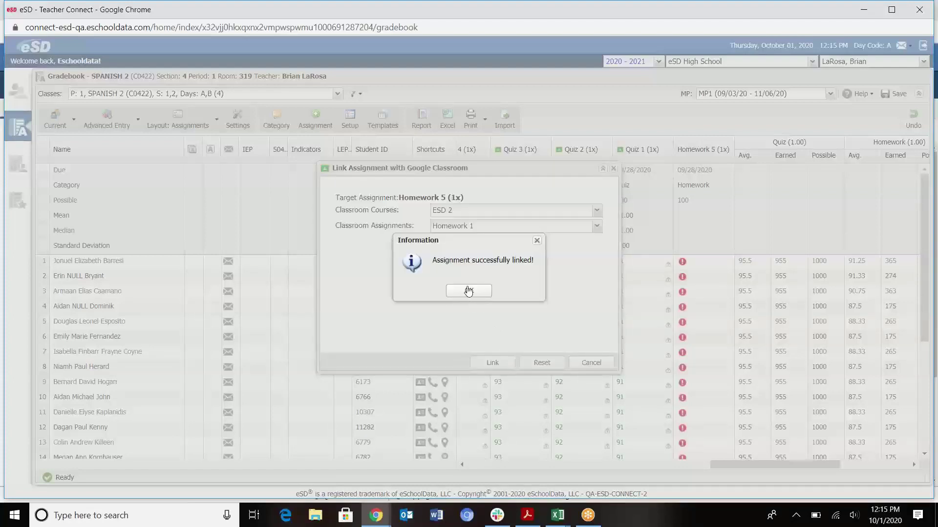
Dismiss the success message and inspect link icons on Quiz 2, Quiz 1, Homework 5 and linked scores.
left_click(469, 290)
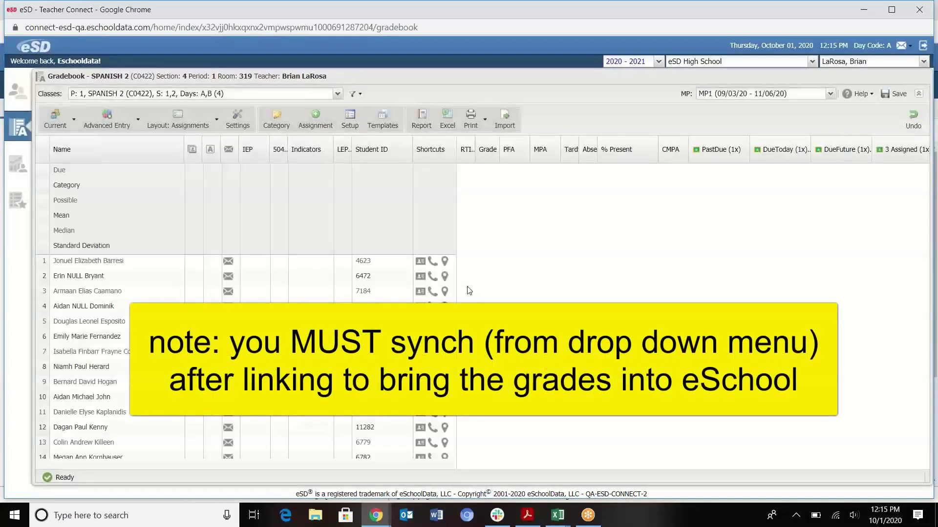
left_click_drag(543, 464, 831, 452)
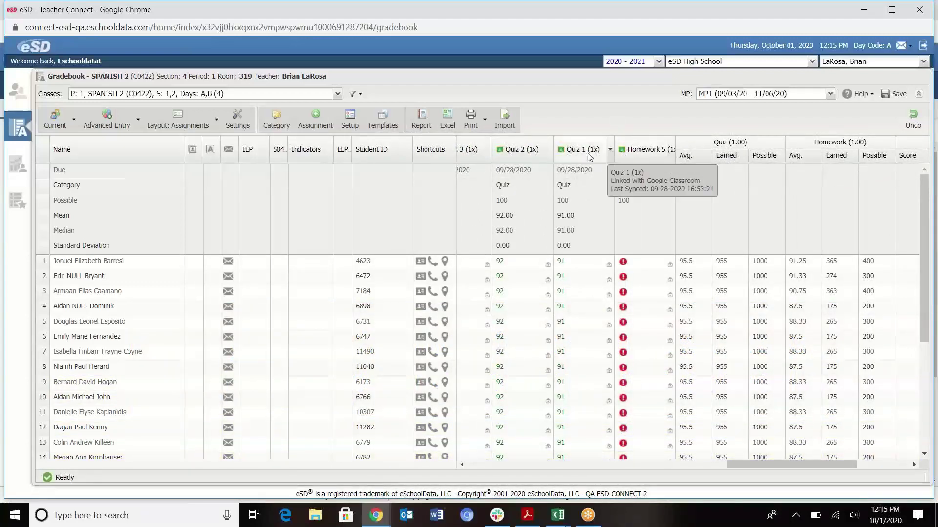
mouse_move(564, 155)
mouse_move(500, 153)
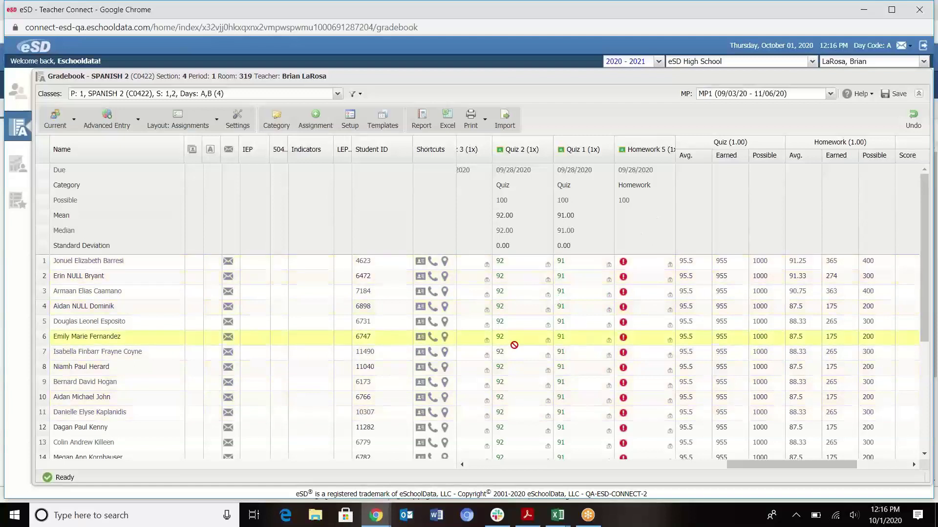
mouse_move(514, 346)
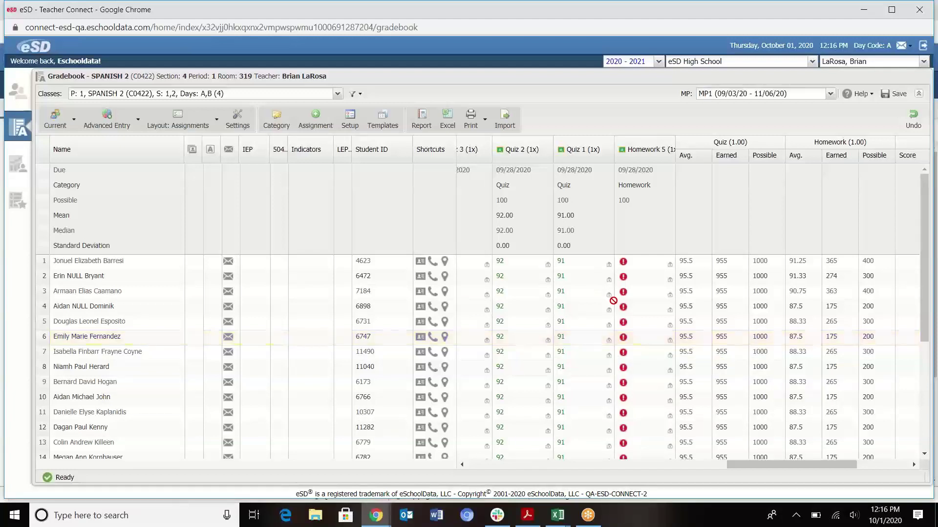
mouse_move(611, 336)
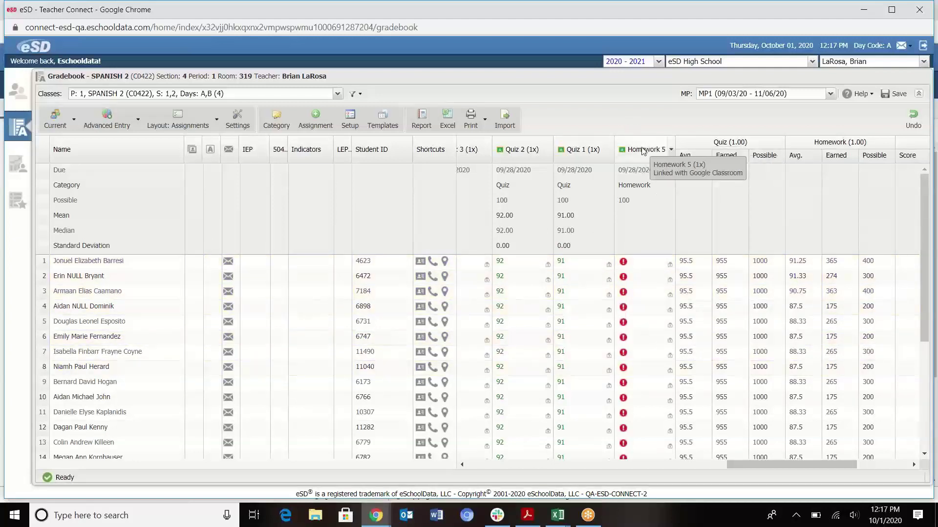
left_click(671, 150)
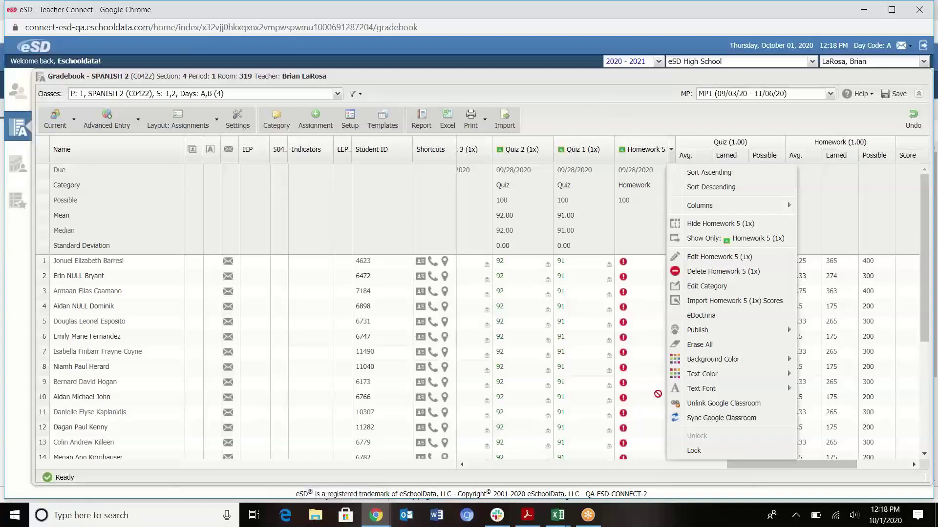
left_click(624, 115)
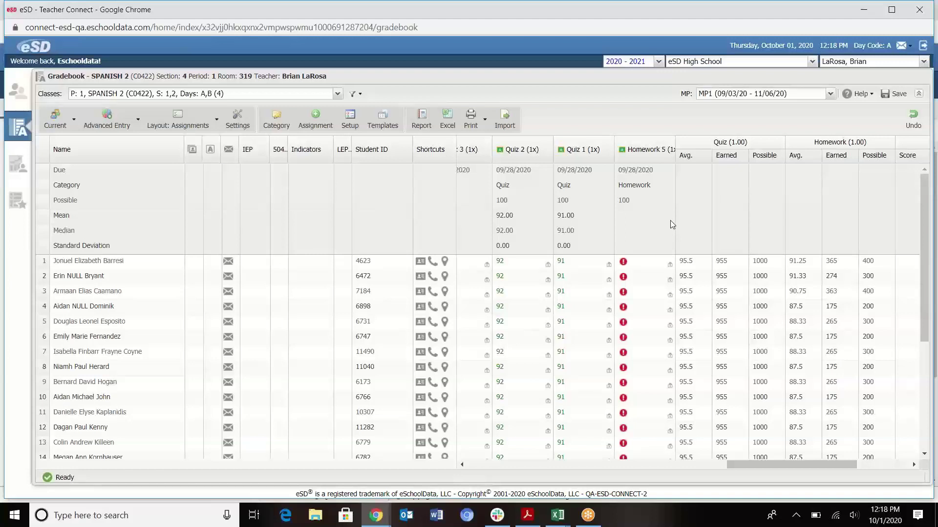
left_click(318, 126)
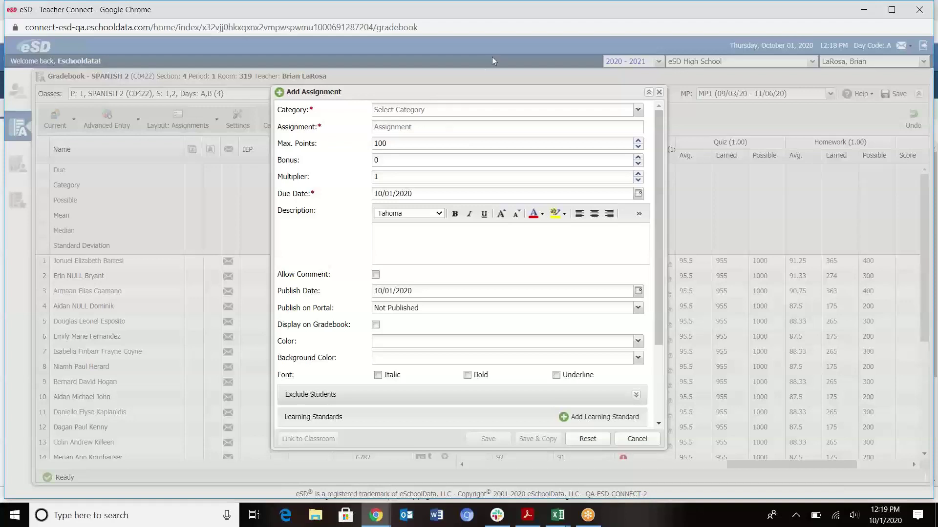
left_click(659, 93)
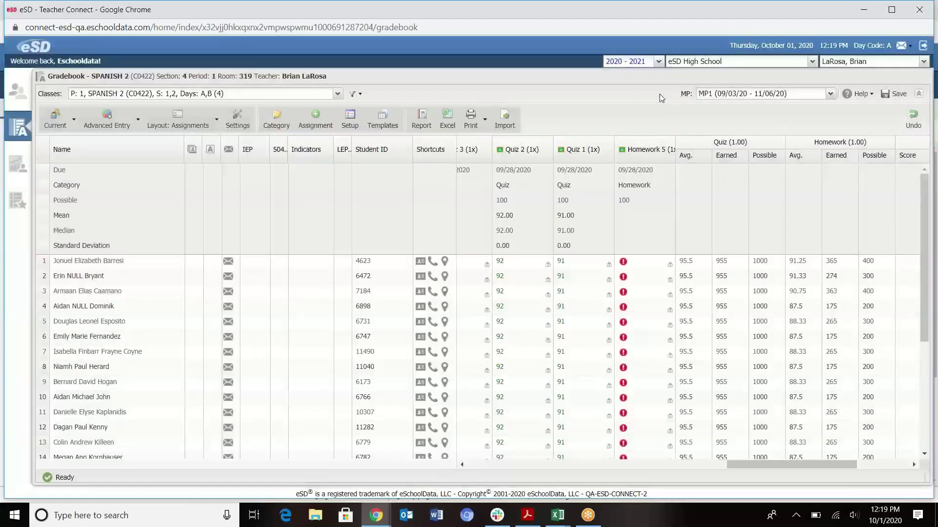
In Setup, remove Quiz 1's Google Classroom link, confirm with Yes, and go back to the grid.
left_click(354, 120)
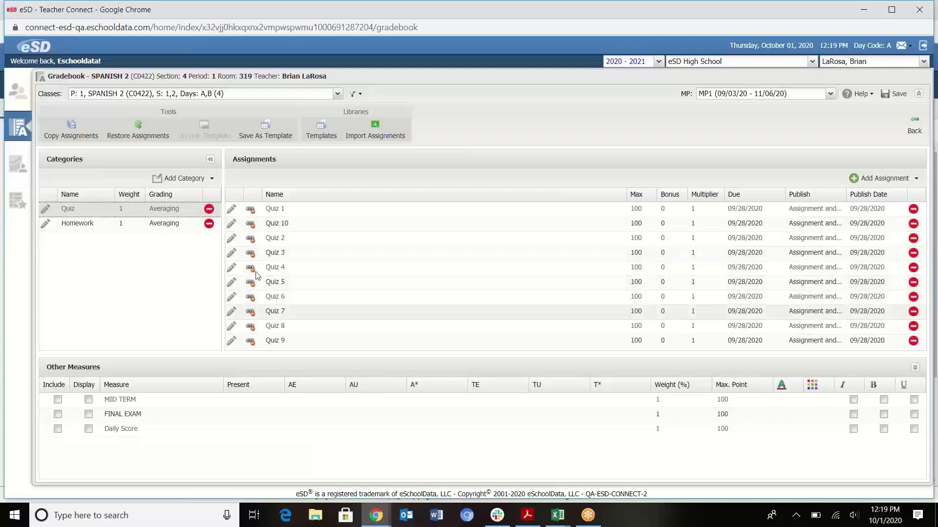
left_click(252, 210)
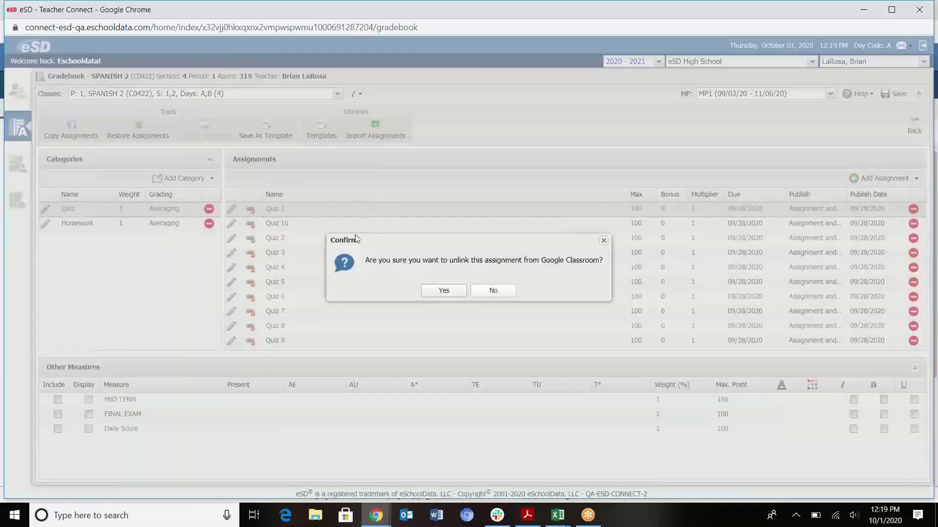
left_click(494, 292)
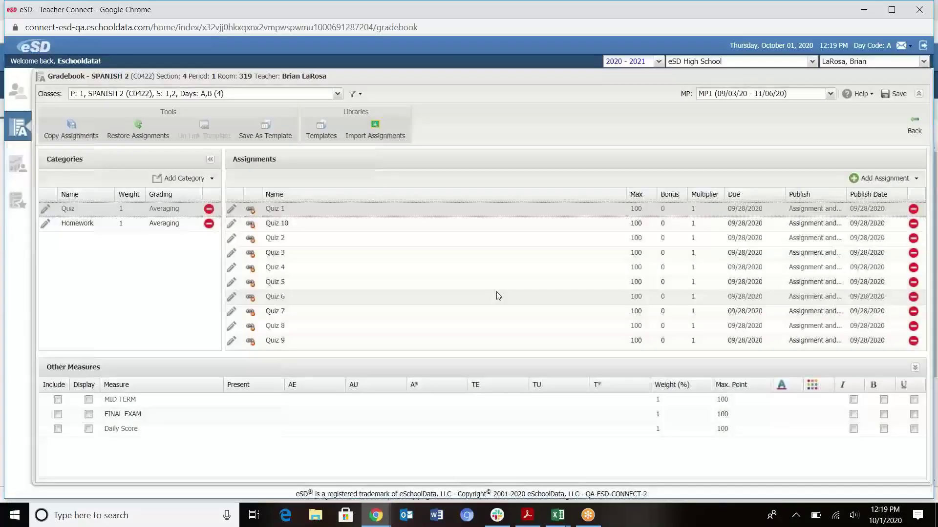
left_click(917, 132)
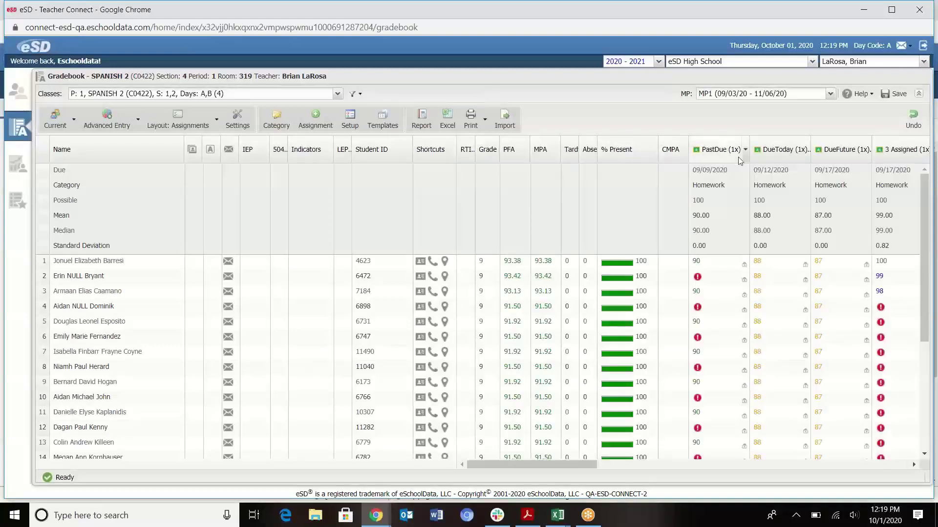
Scroll the gradebook fully right to show the Quiz and Homework averages and MP1 columns.
left_click(746, 151)
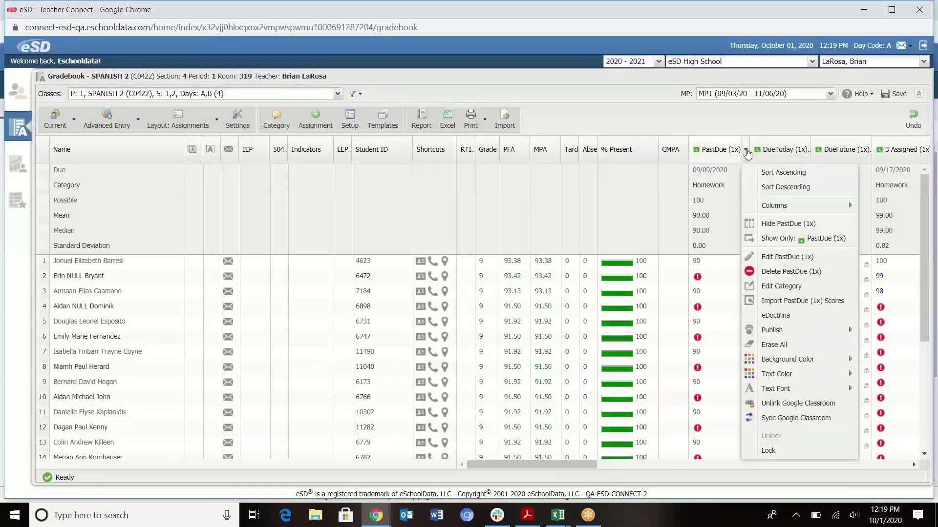
left_click(768, 404)
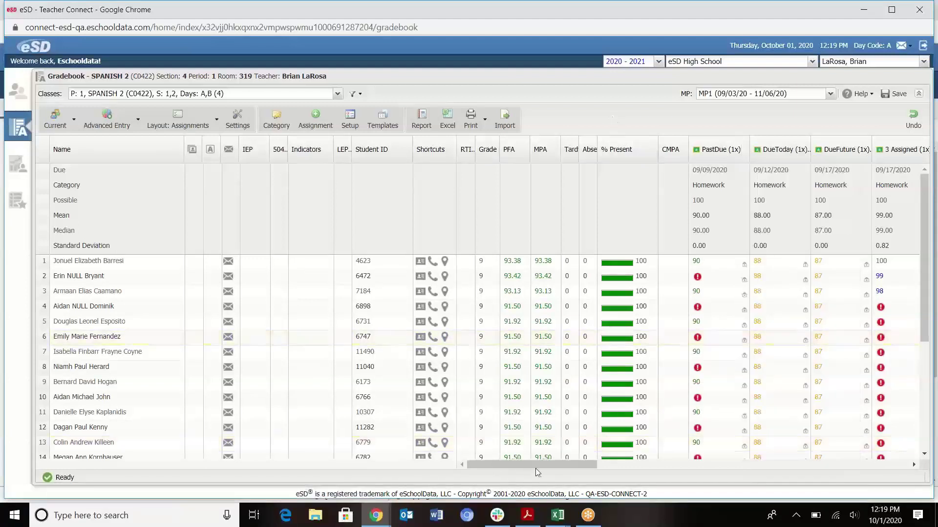
left_click_drag(539, 466, 852, 354)
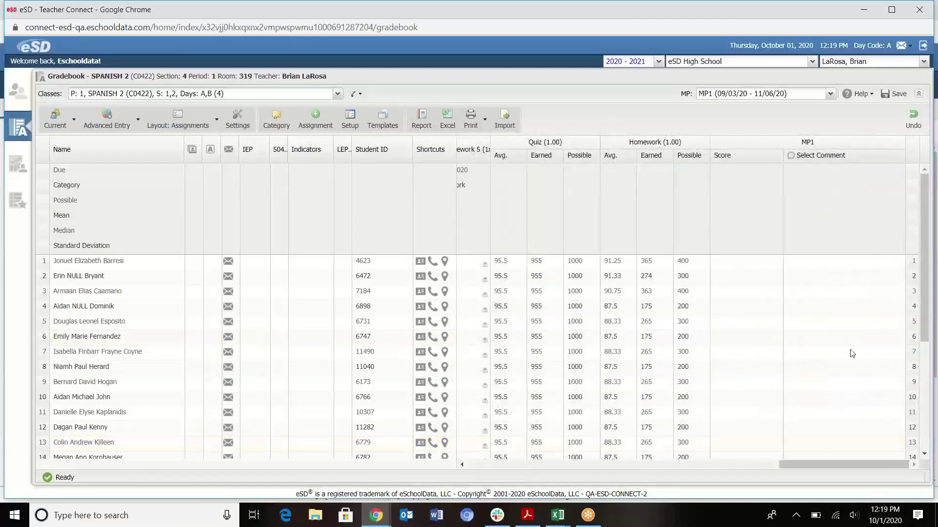